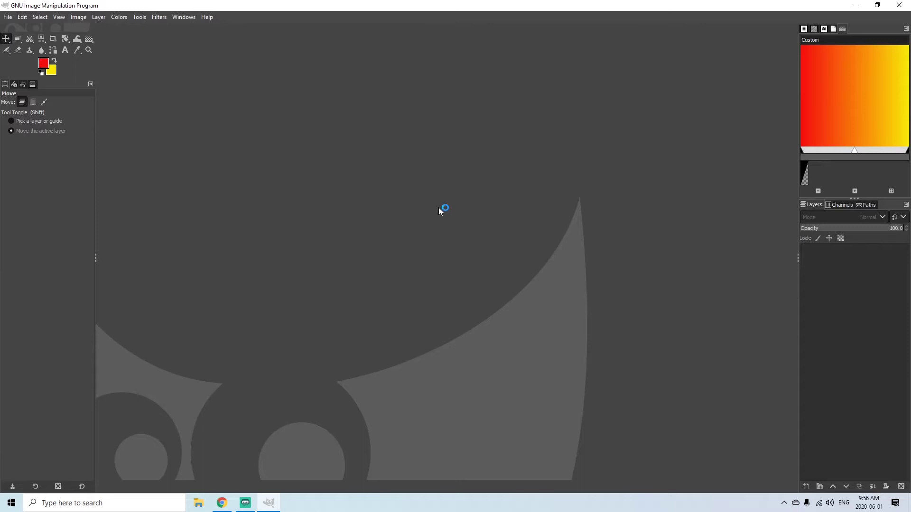
click(7, 16)
click(18, 30)
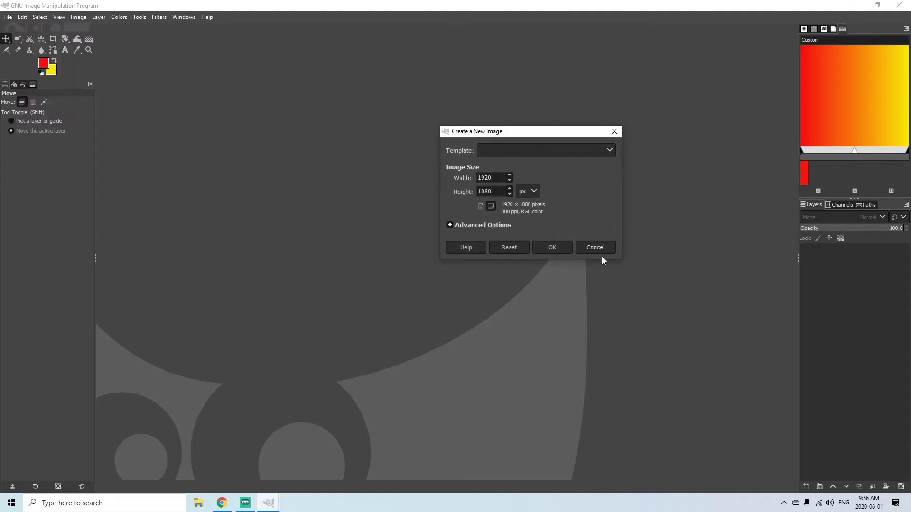
click(613, 247)
Change the background color to white
click(52, 71)
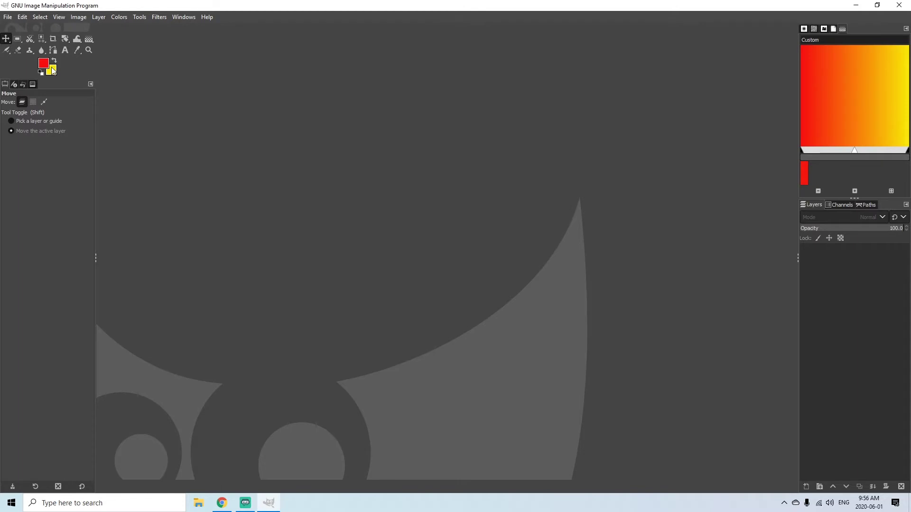
drag(53, 68, 24, 49)
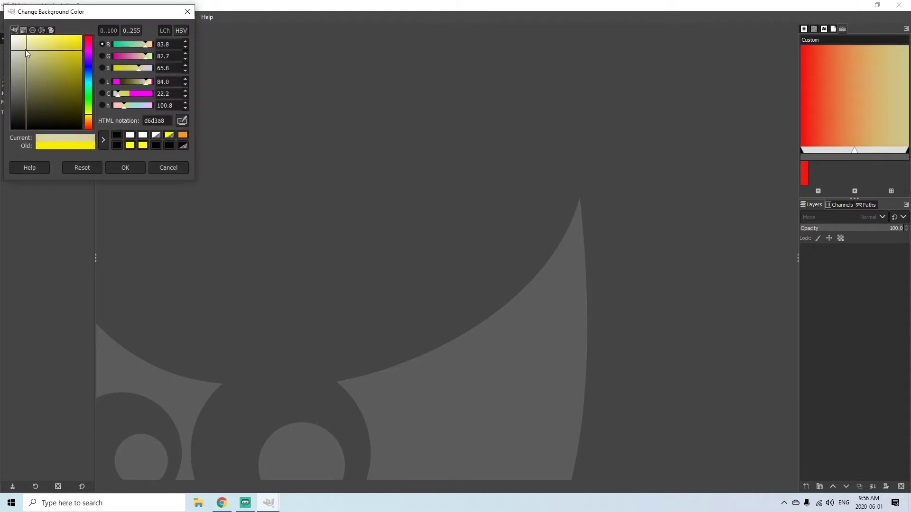
click(121, 168)
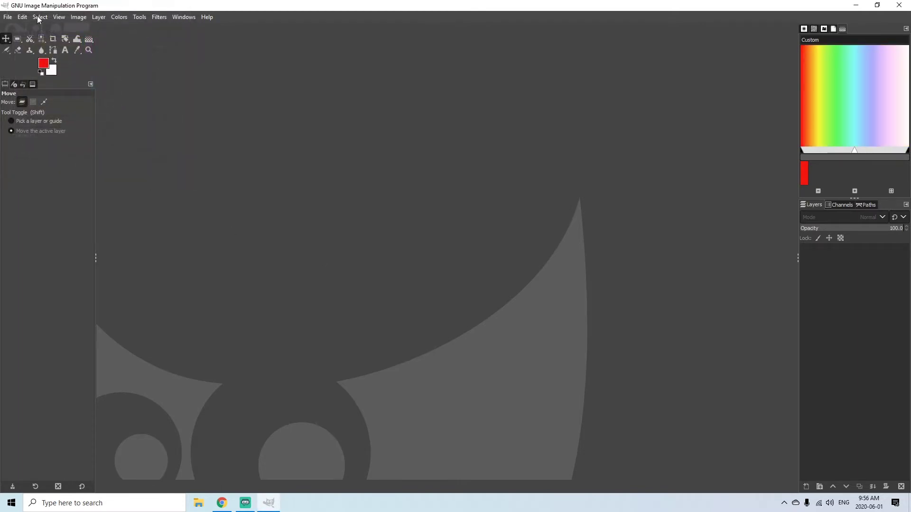
Create a new 1920 × 1080 px image
click(7, 17)
click(22, 30)
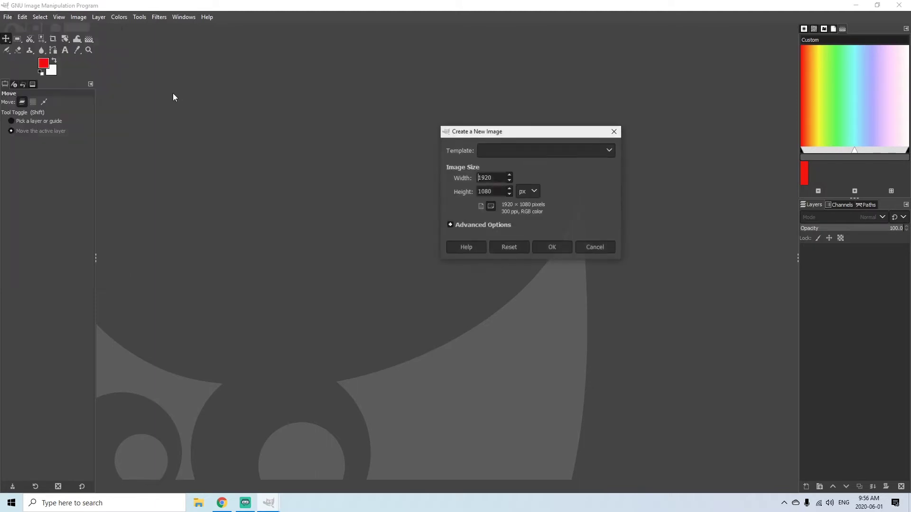
click(553, 250)
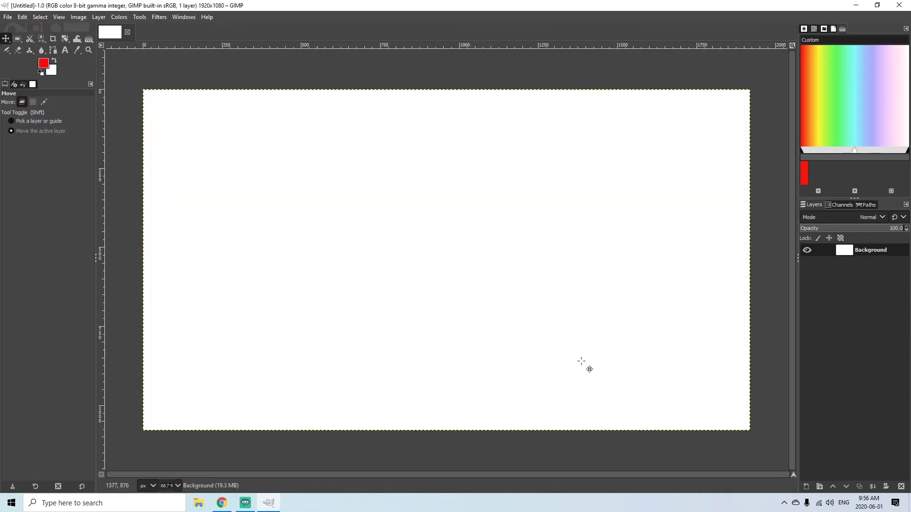
Add the text "TEXT" in red Impact Condensed near the middle of the canvas
click(65, 50)
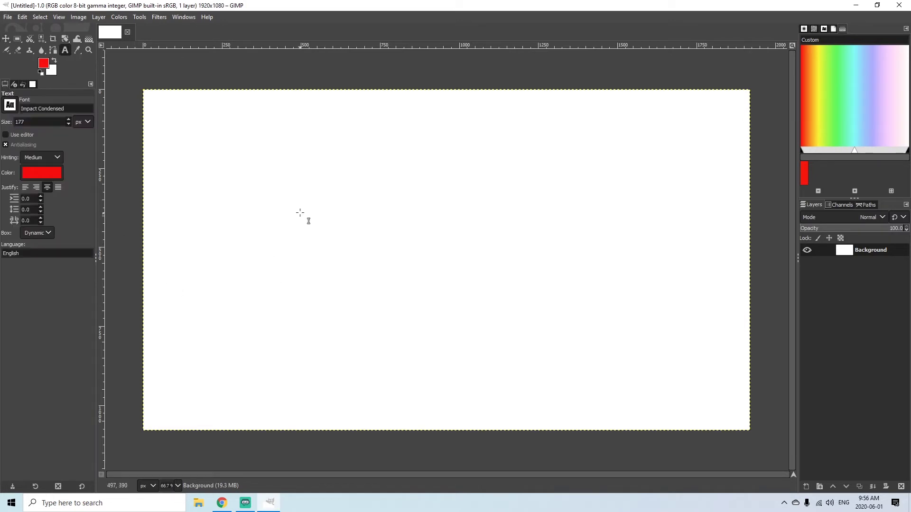
click(351, 238)
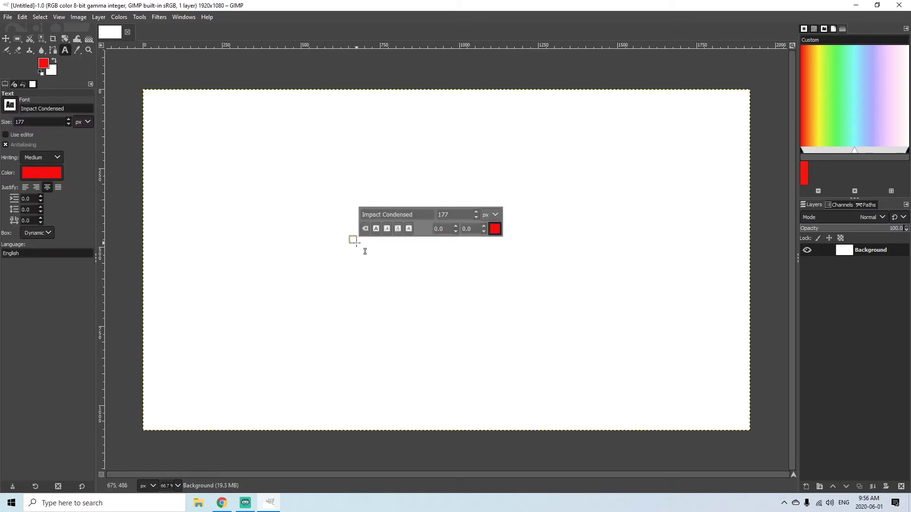
text(TEXT)
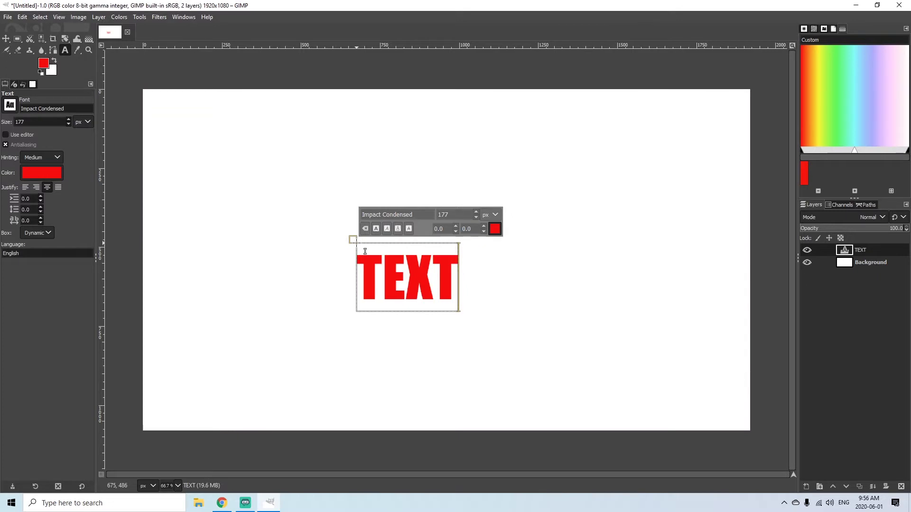
Set the whole word's font size to 300 px and move the text layer up to the canvas center
double_click(442, 214)
click(393, 273)
drag(362, 275, 459, 278)
double_click(432, 216)
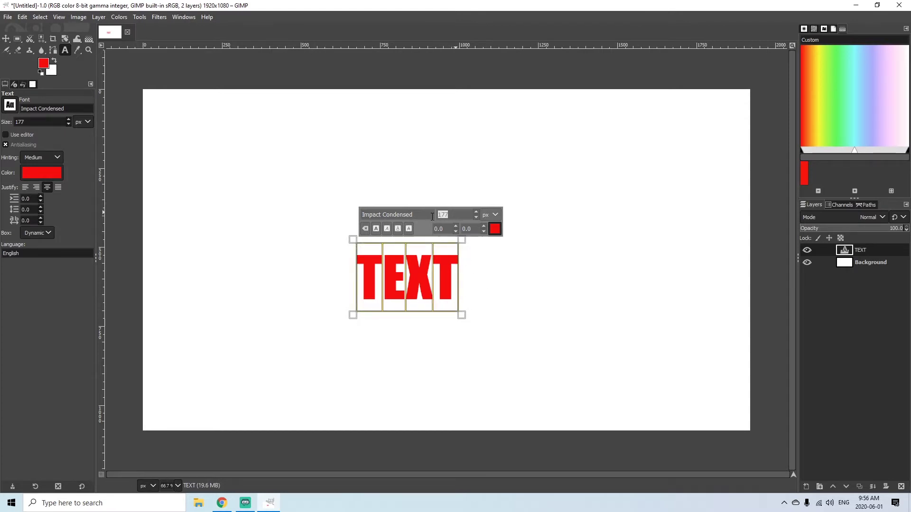
text(300)
key(Return)
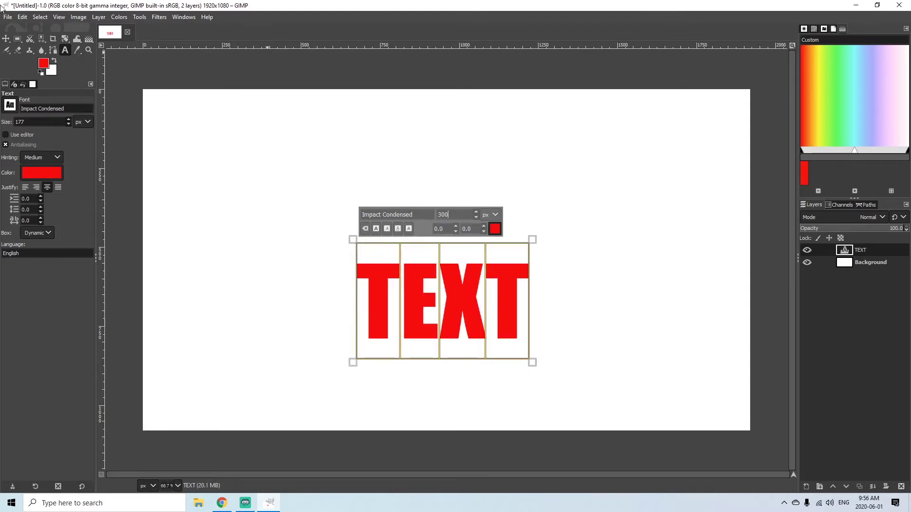
click(6, 38)
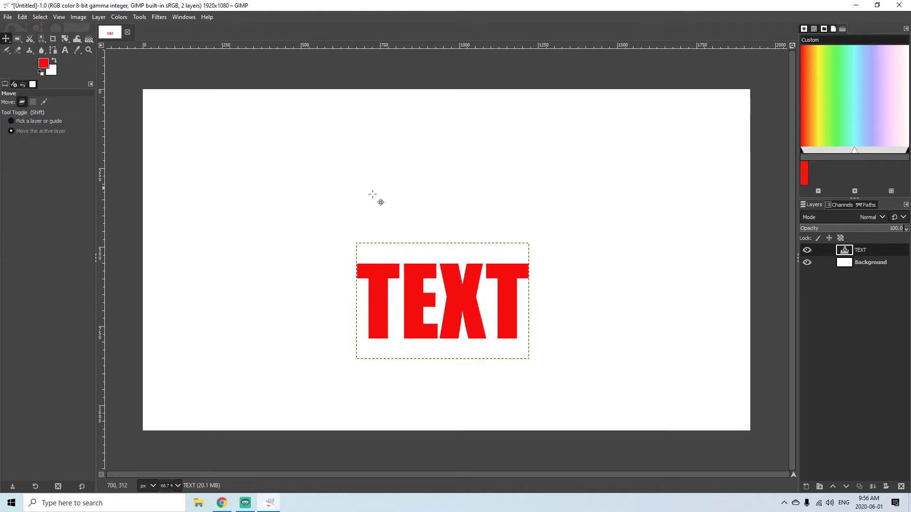
drag(443, 300, 451, 243)
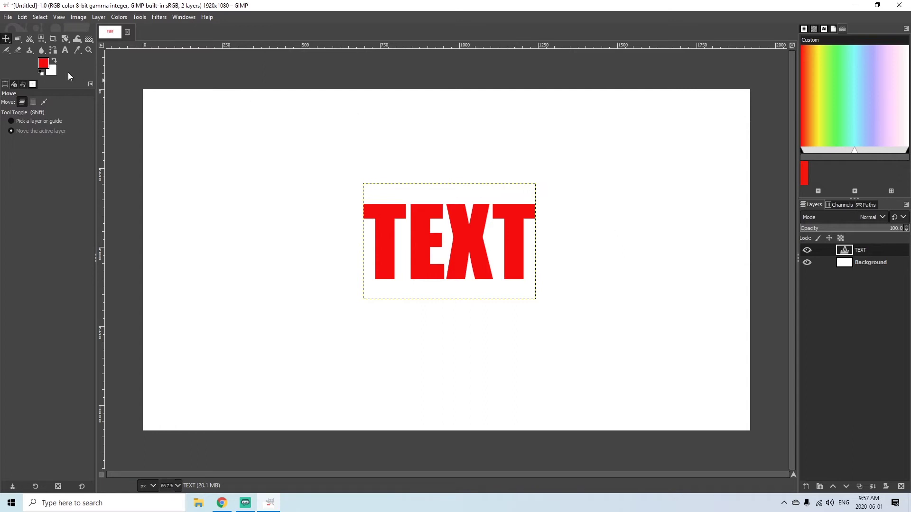
Change the background color to the saved yellow swatch, ffff0d
click(51, 71)
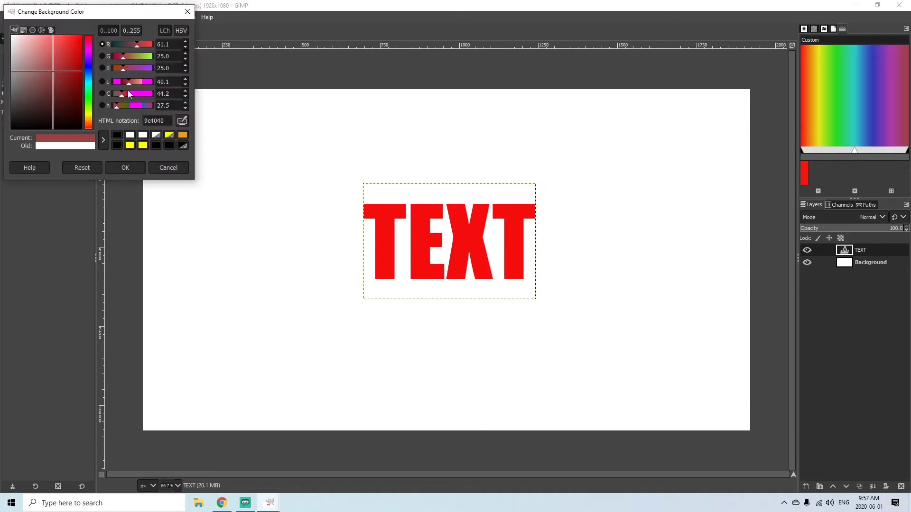
click(143, 146)
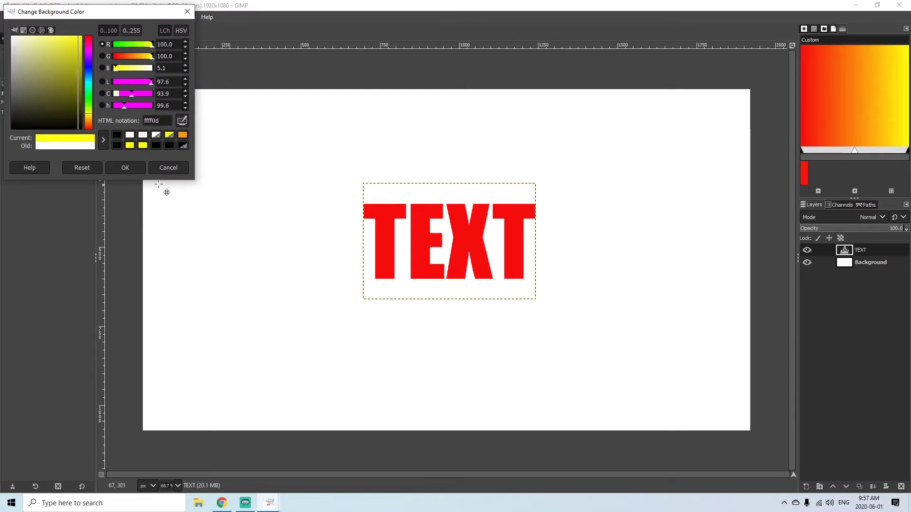
click(126, 168)
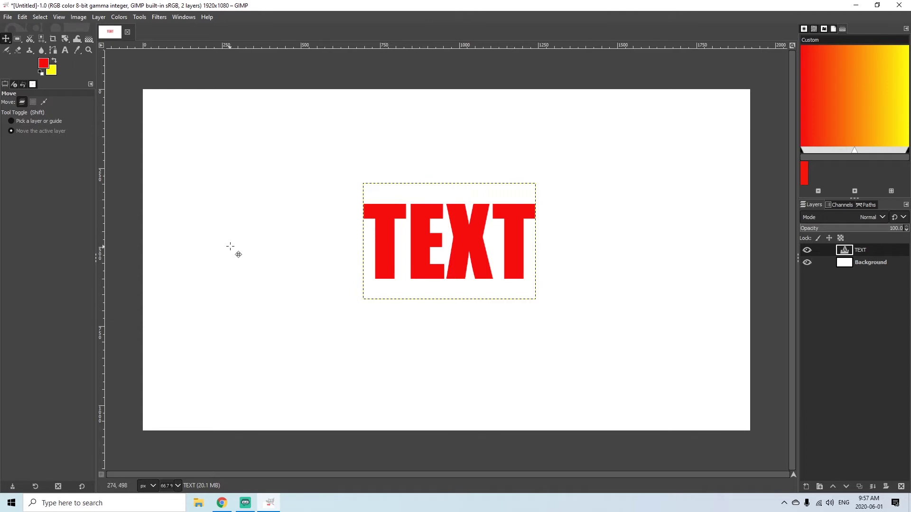
Select the letter shapes with Alpha to Selection on the text layer and set up the Gradient tool with FG to BG (RGB)
right_click(861, 251)
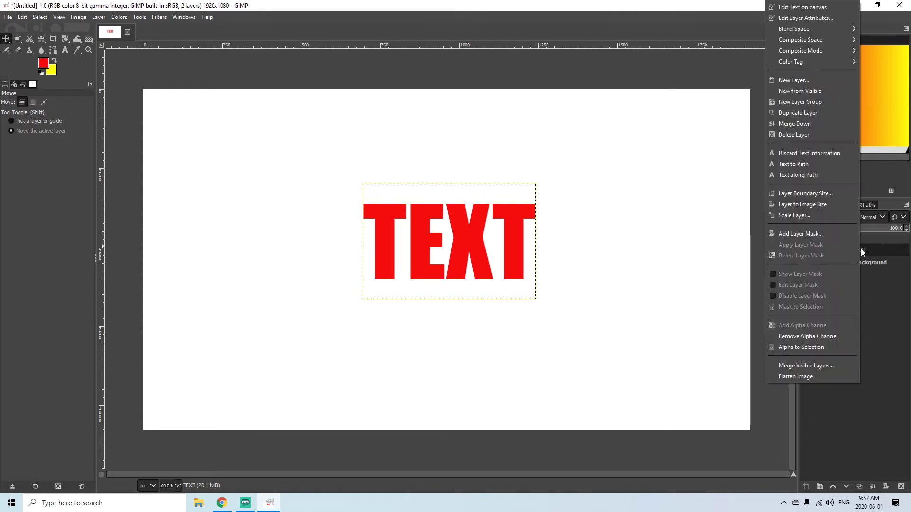
click(806, 347)
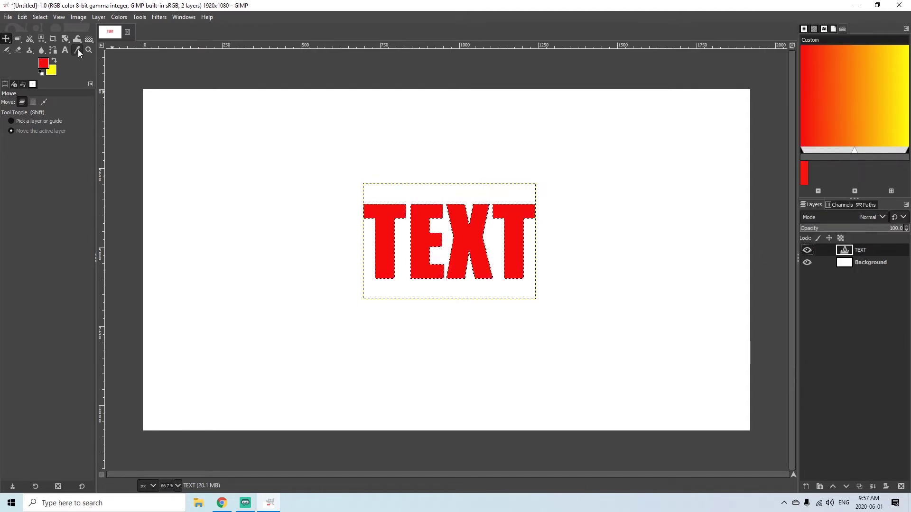
click(138, 21)
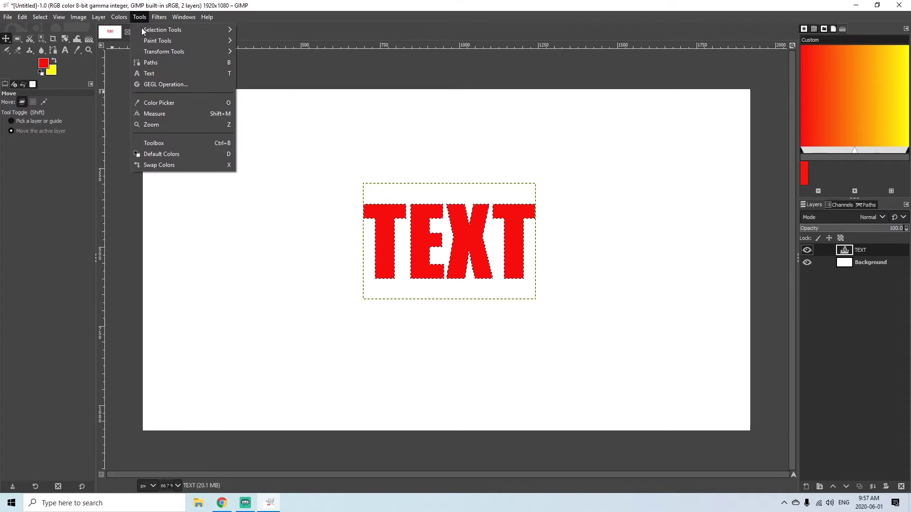
mouse_move(155, 42)
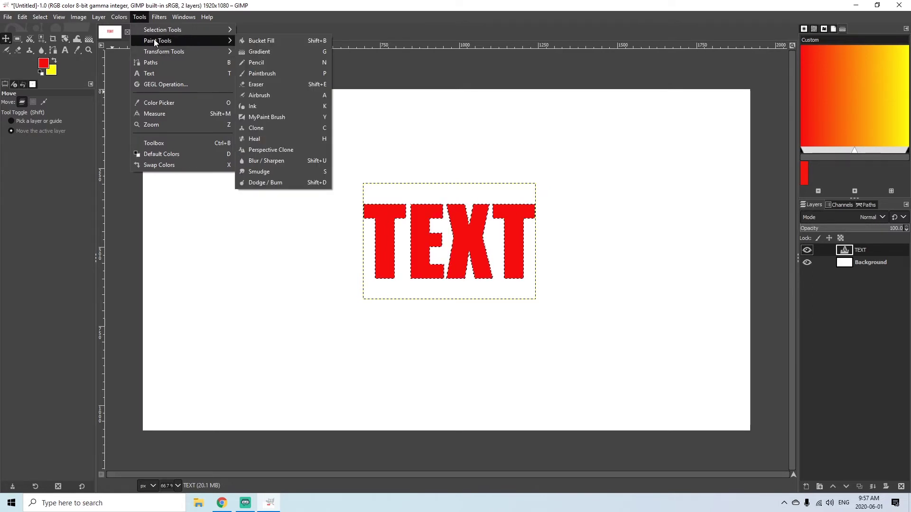
click(261, 52)
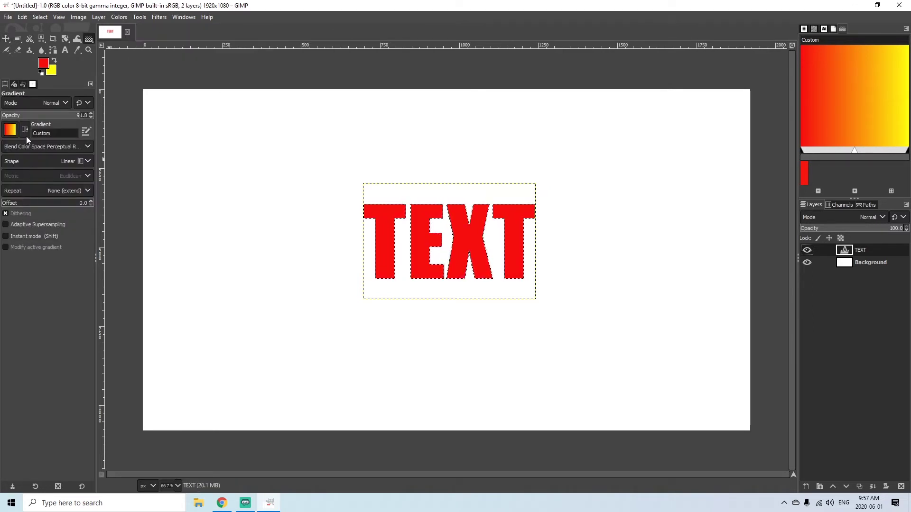
click(10, 130)
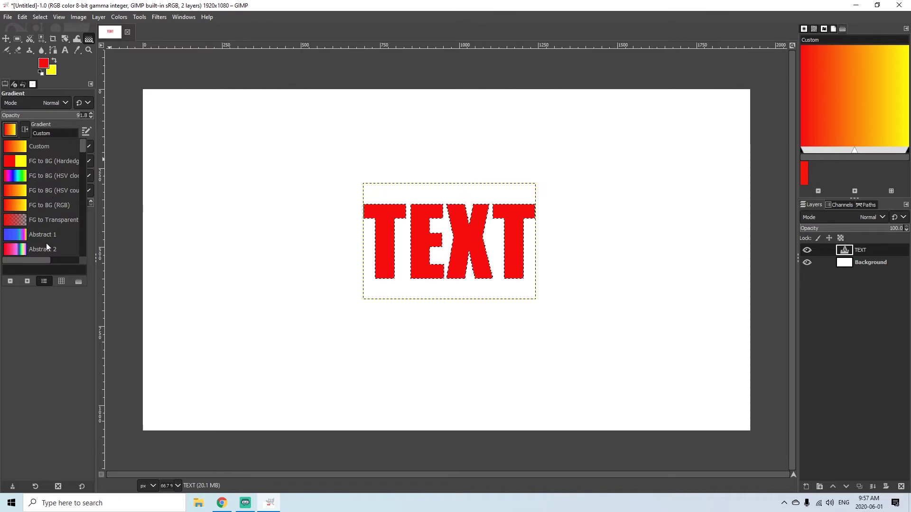
click(14, 205)
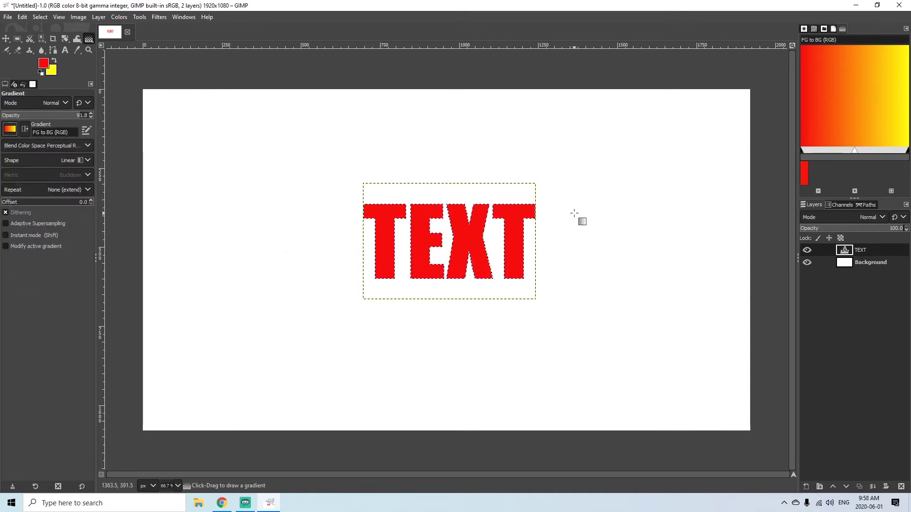
Draw a near-vertical gradient through the selected letters from about (924, 202) above the word to about (945, 650) below it
click(435, 153)
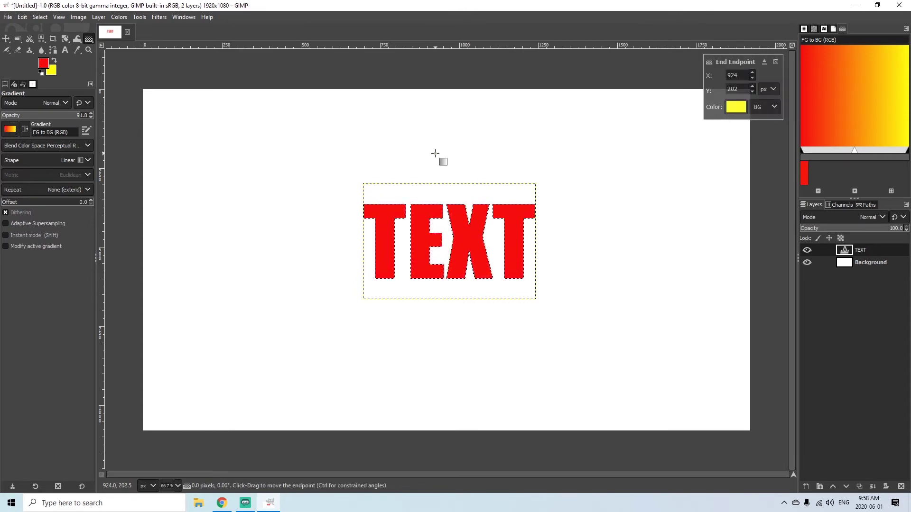
drag(435, 153, 434, 260)
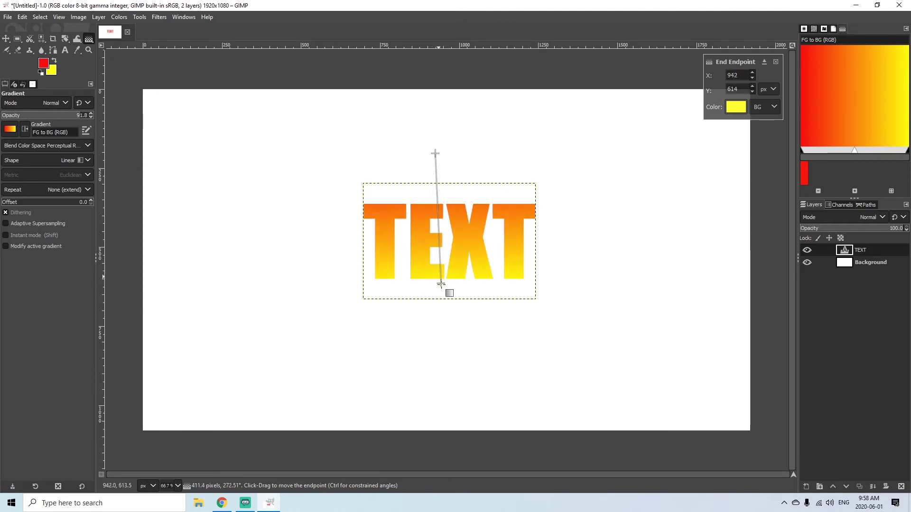
drag(441, 290, 442, 295)
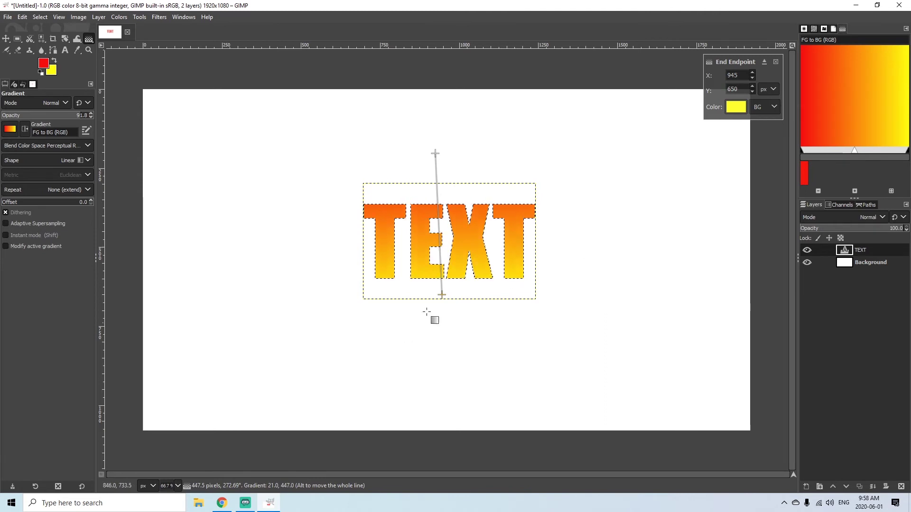
Try diagonal gradient directions across the letters by repositioning the gradient's end point
drag(441, 294, 353, 263)
drag(385, 232, 407, 199)
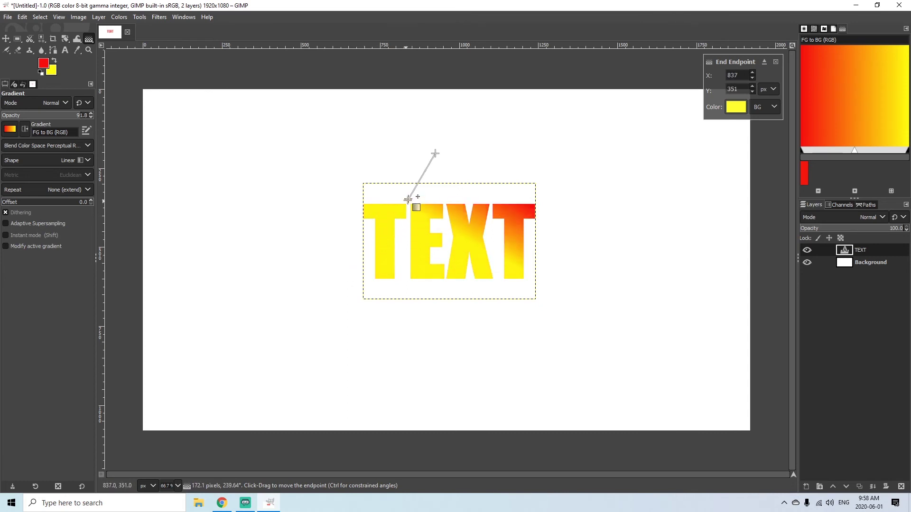
drag(355, 217, 361, 237)
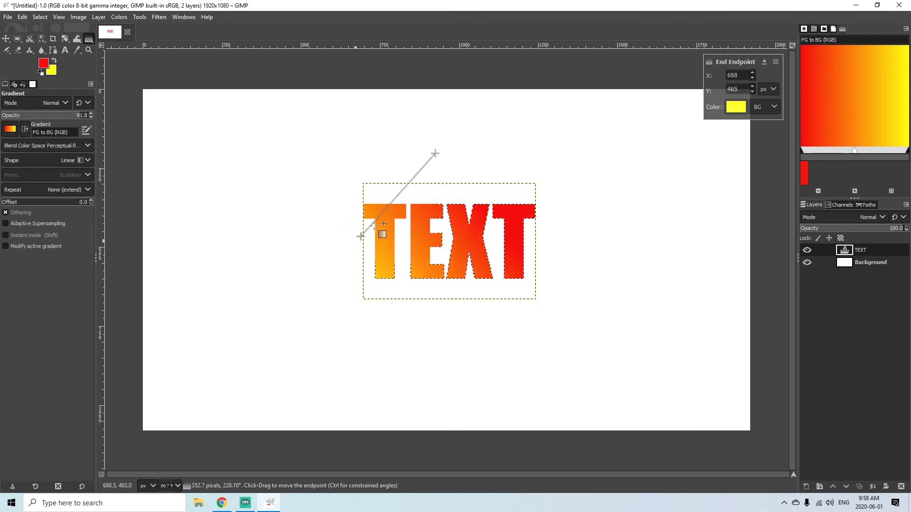
drag(412, 178, 499, 203)
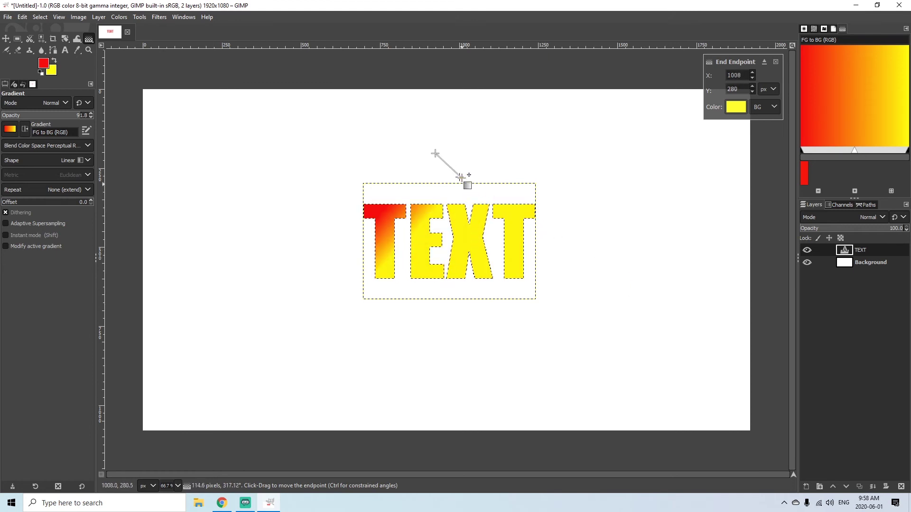
Place the gradient's end point below the word at about (936, 711) for a near-vertical red-to-yellow blend
drag(460, 177, 439, 314)
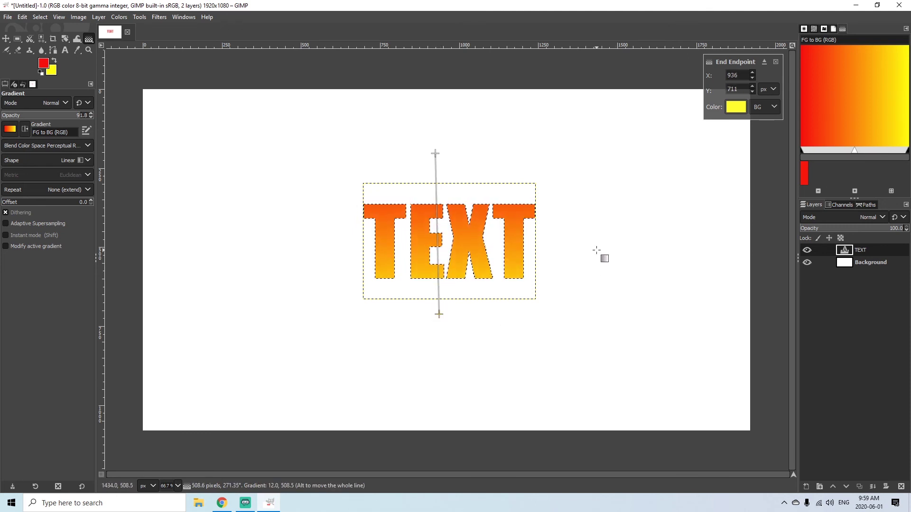